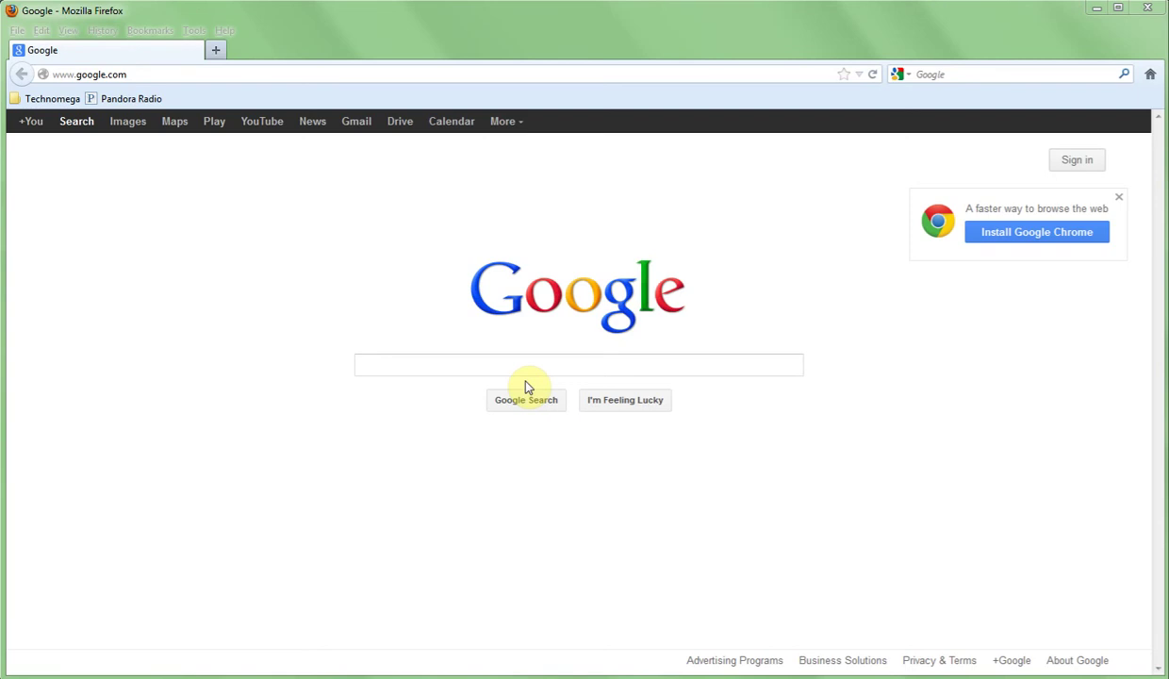
Step: Go to dopdf.com/ to load the doPDF free PDF converter home page
left_click(191, 70)
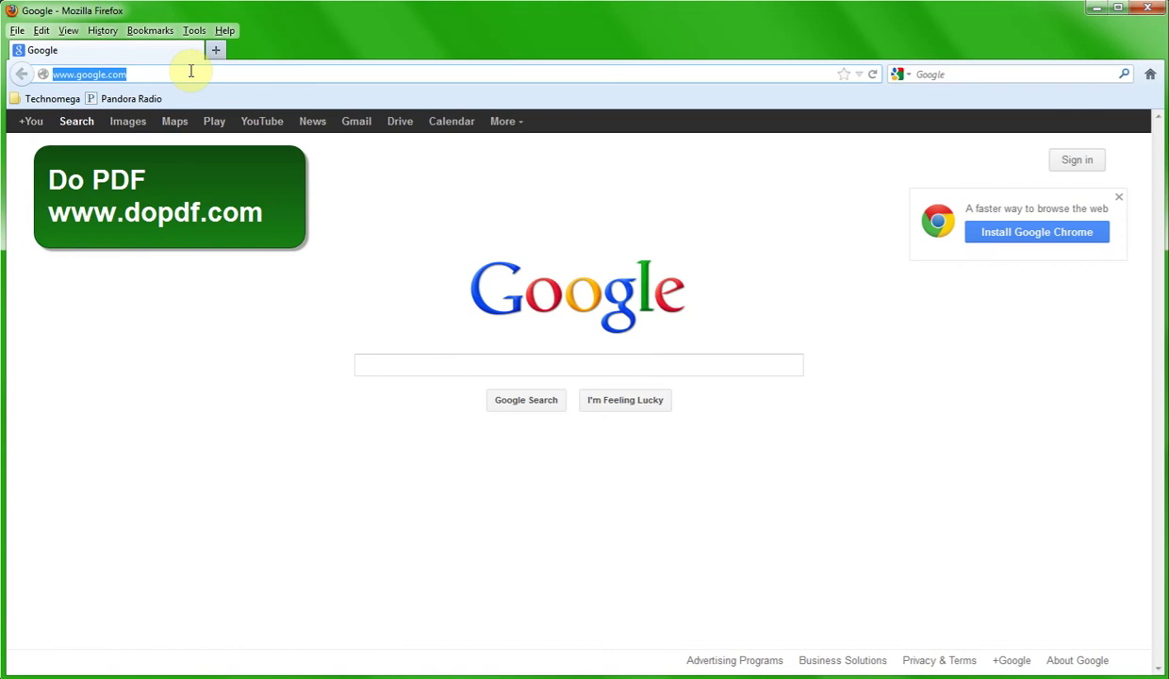
type("do")
key("BackSpace")
type("pdf.com/")
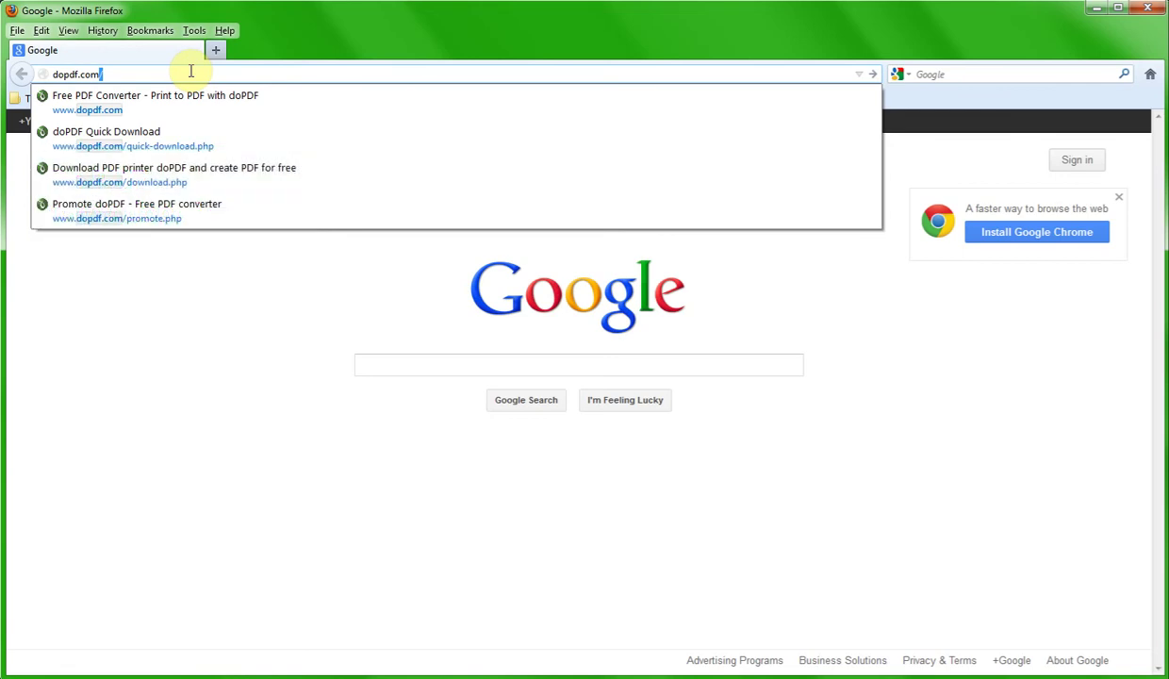
key("Return")
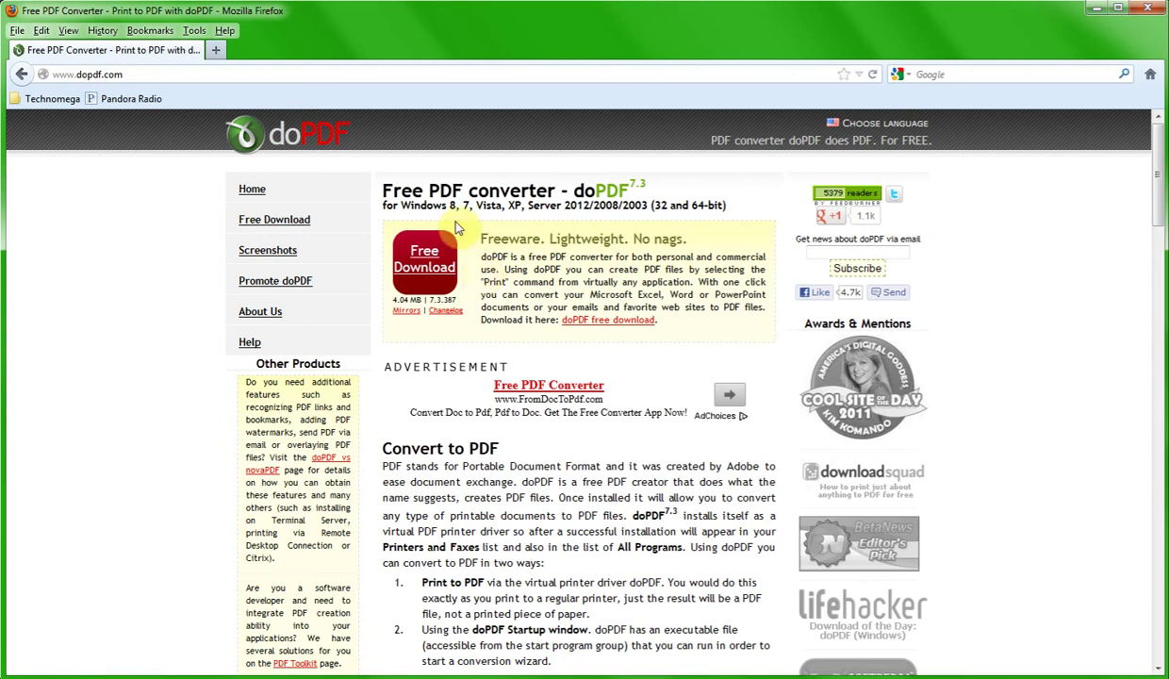
Step: Download the free doPDF installer and save it as dopdf-7(1).exe
left_click(437, 277)
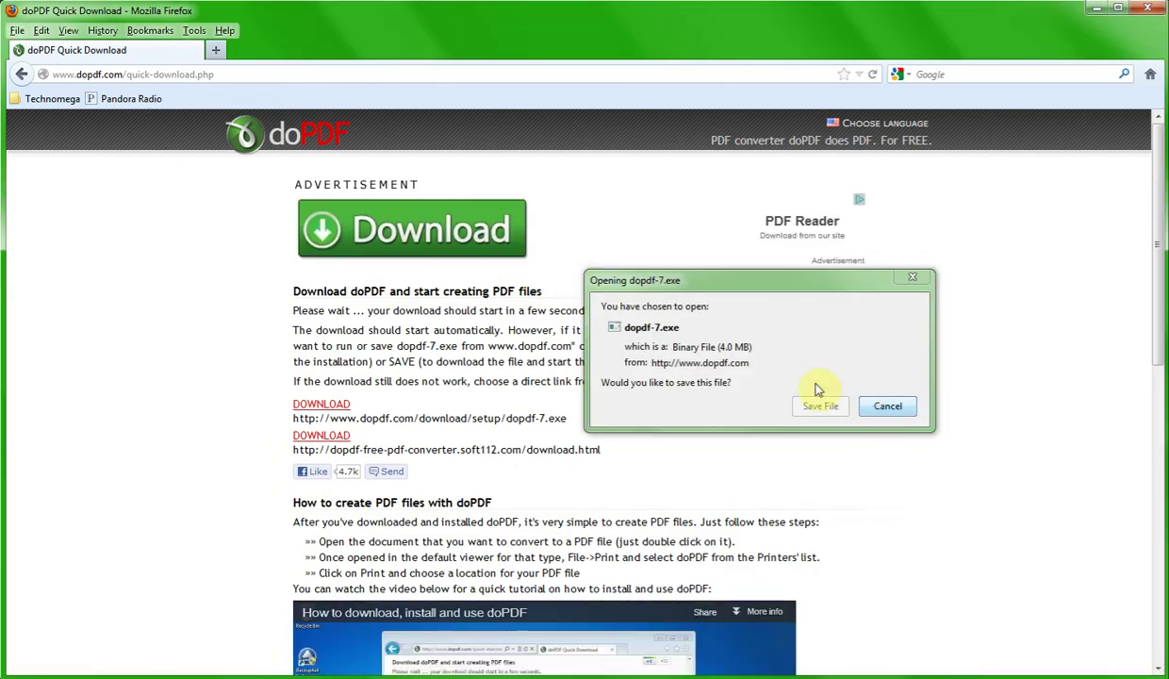
left_click(717, 302)
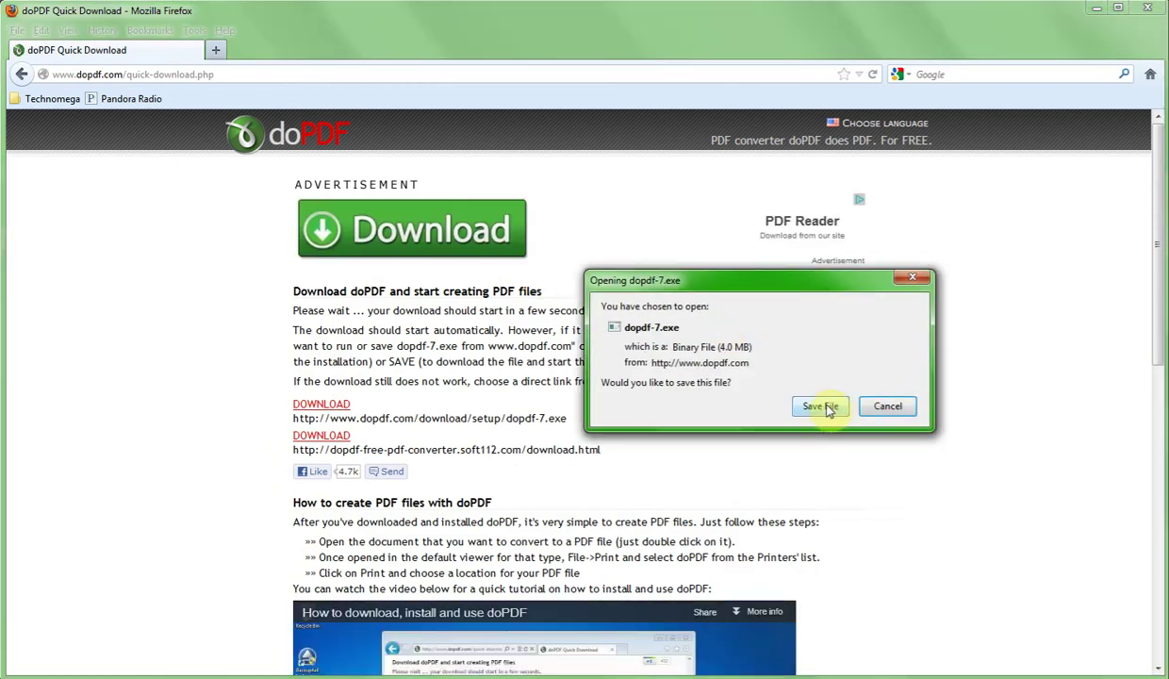
left_click(827, 406)
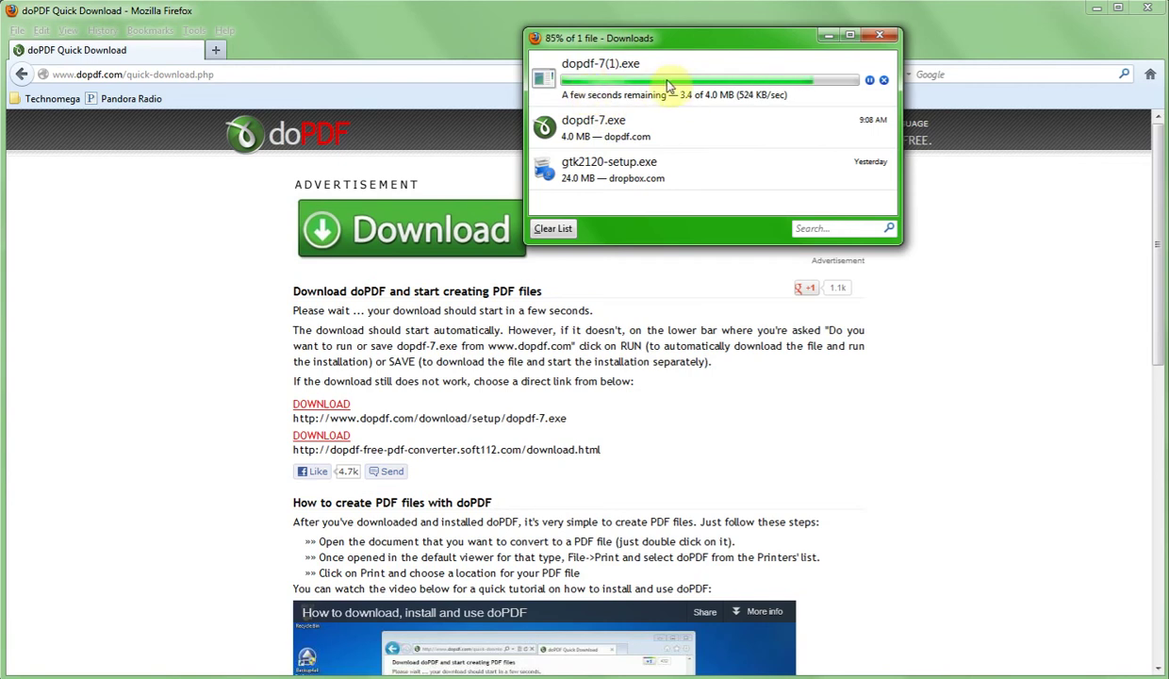
left_click_drag(664, 29, 637, 43)
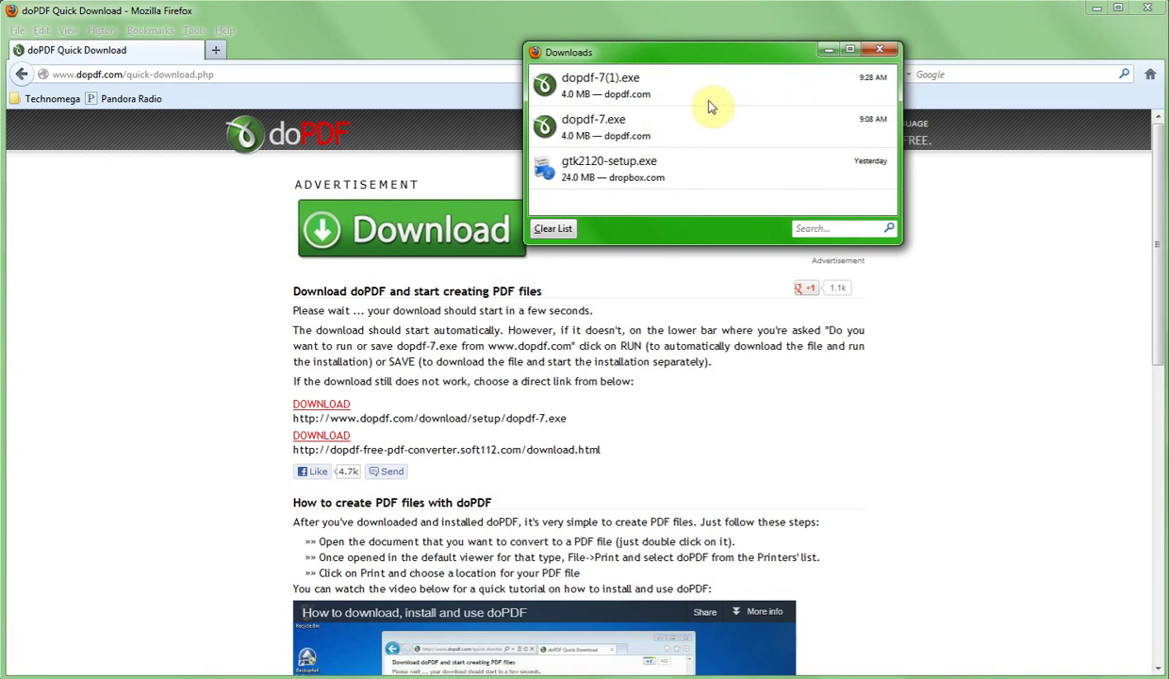
Step: Run dopdf-7(1).exe, approving the Security Warning and the UAC prompt
double_click(646, 94)
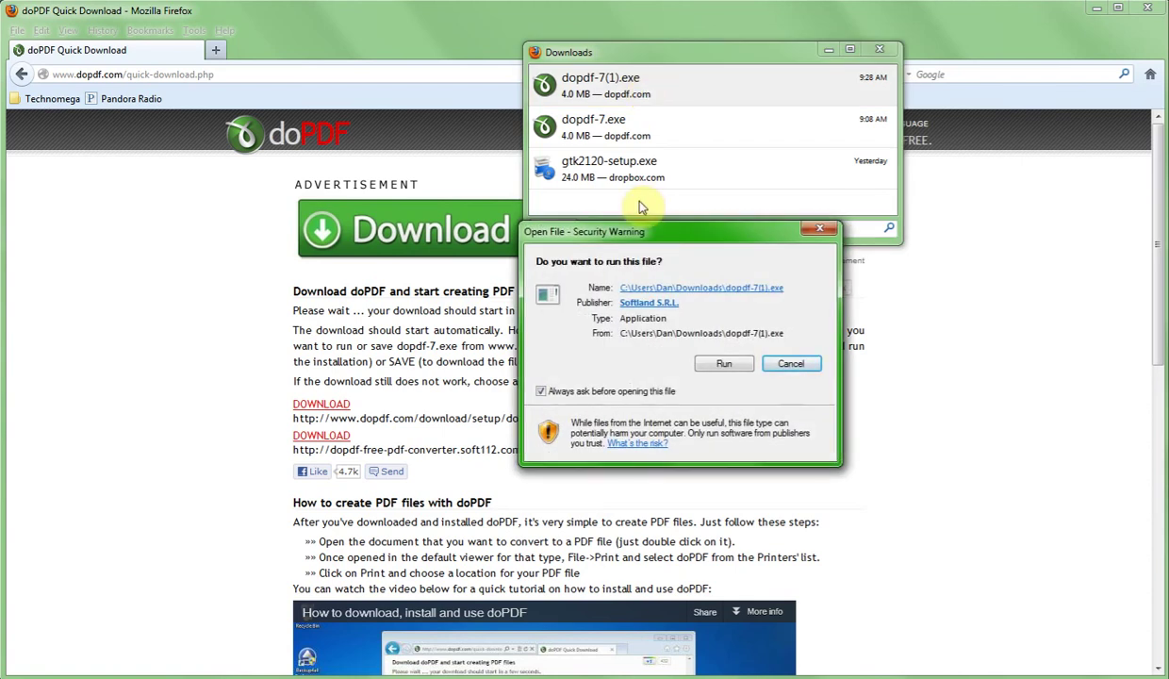
left_click(705, 363)
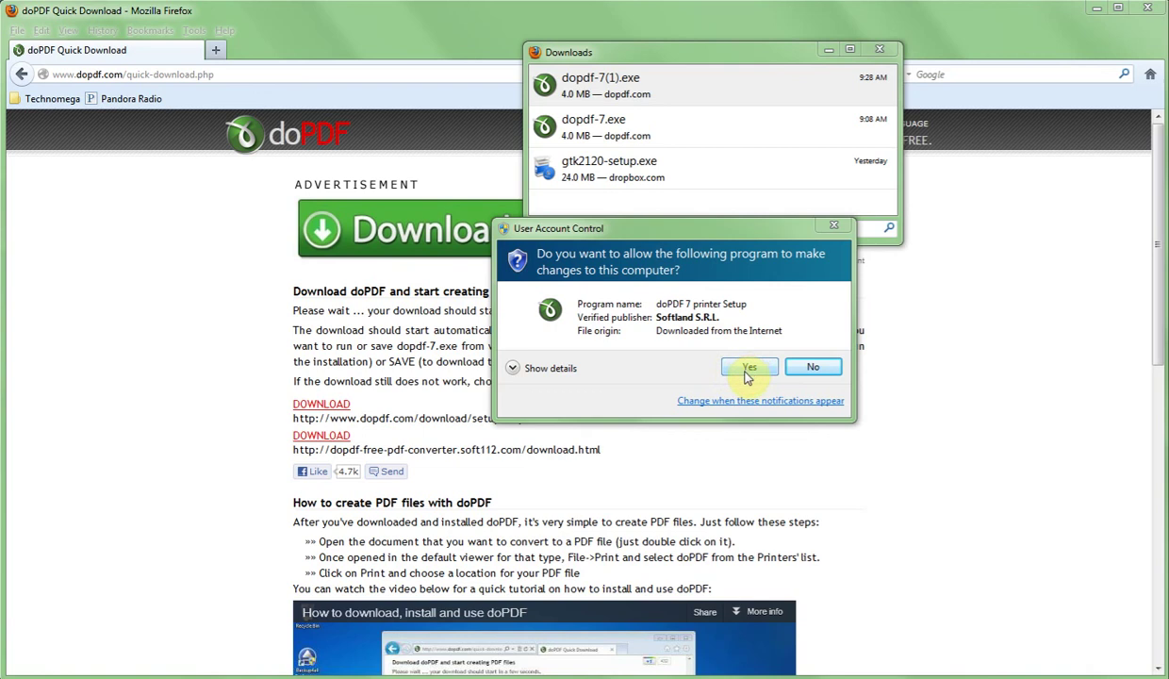
left_click(748, 369)
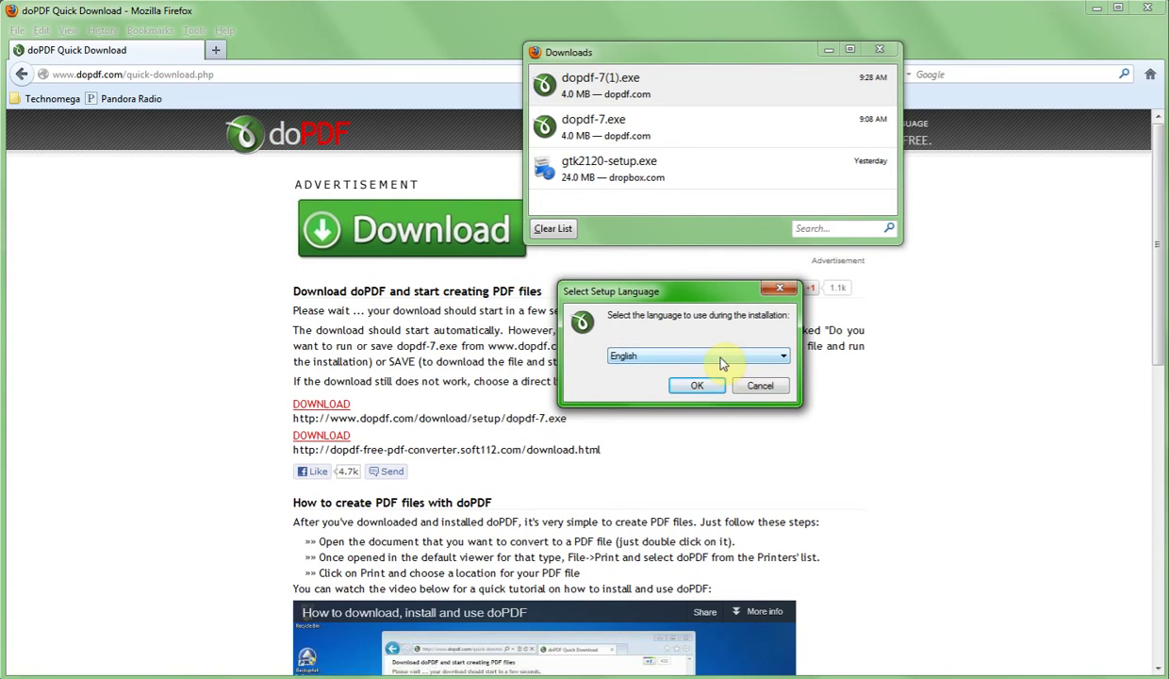
Step: Choose English, accept the licence, and keep the default install and shortcuts folders
left_click(696, 387)
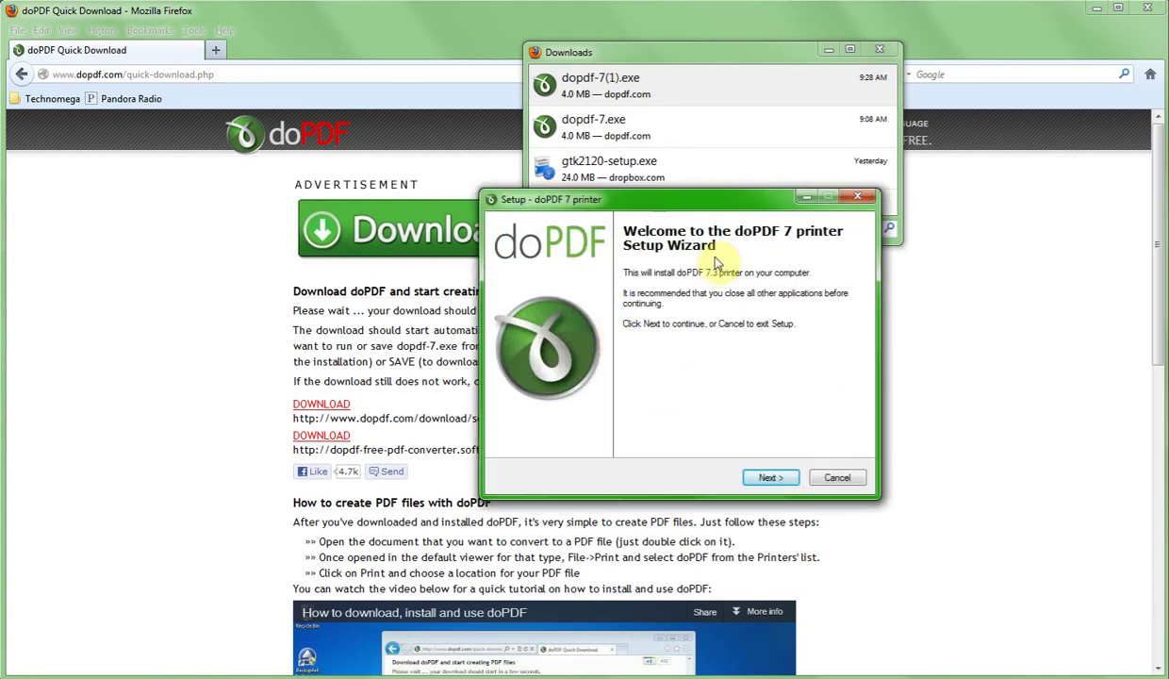
left_click(770, 477)
left_click(521, 429)
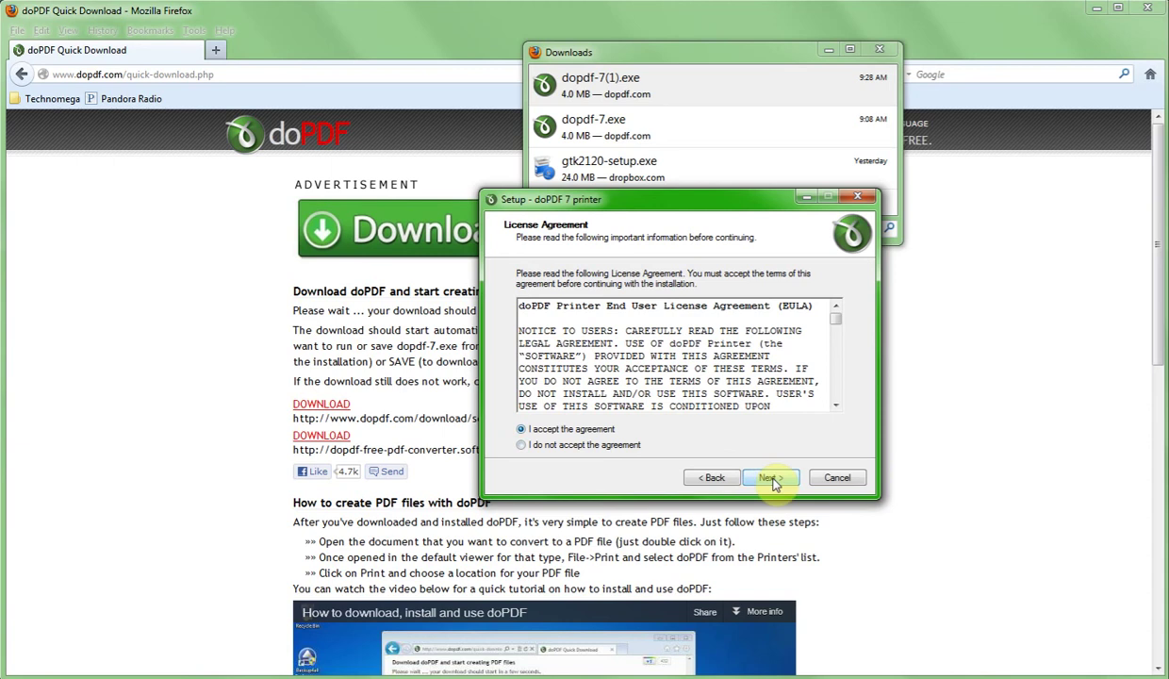
left_click(769, 478)
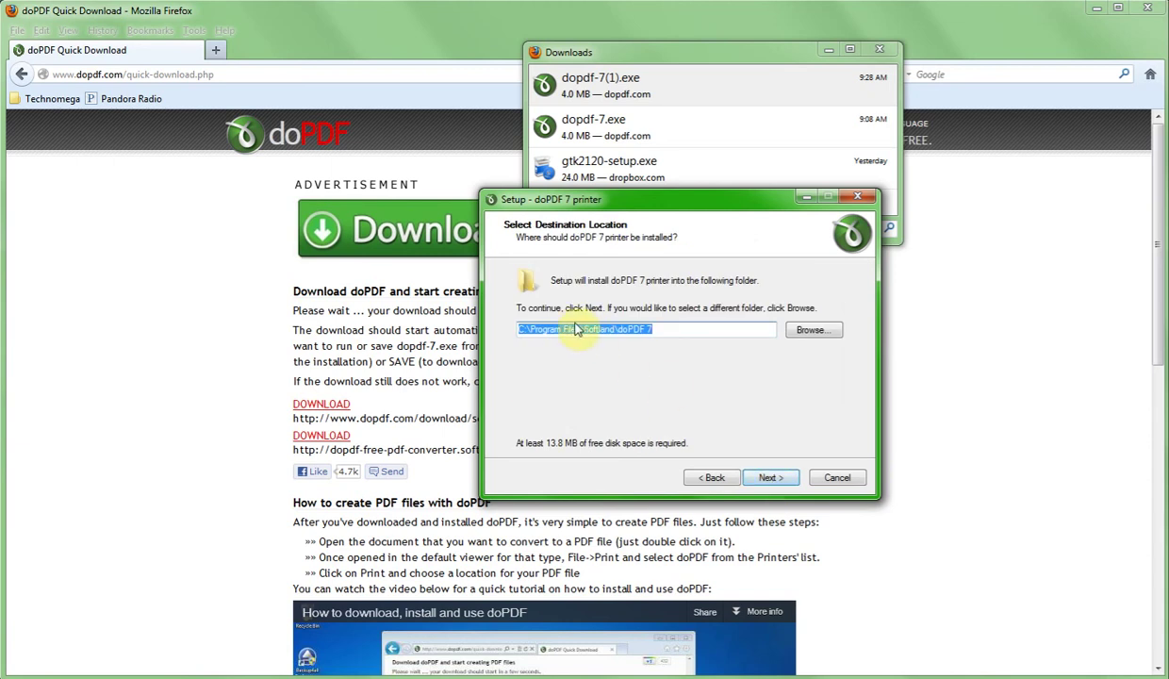
left_click(767, 479)
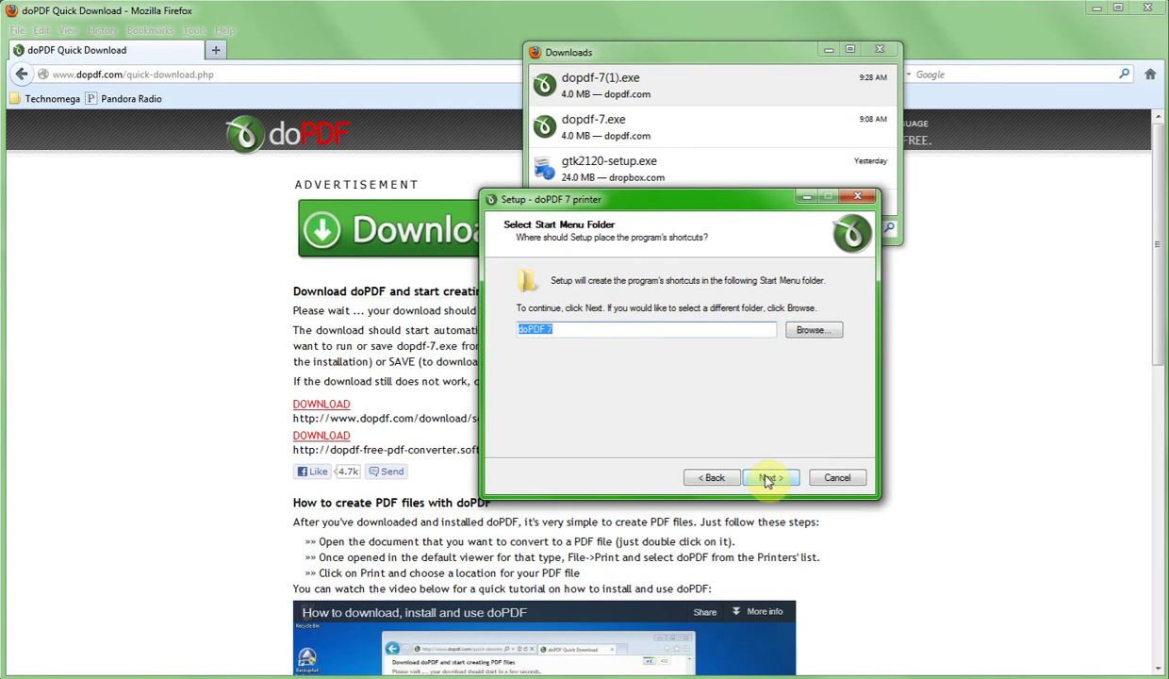
left_click(767, 478)
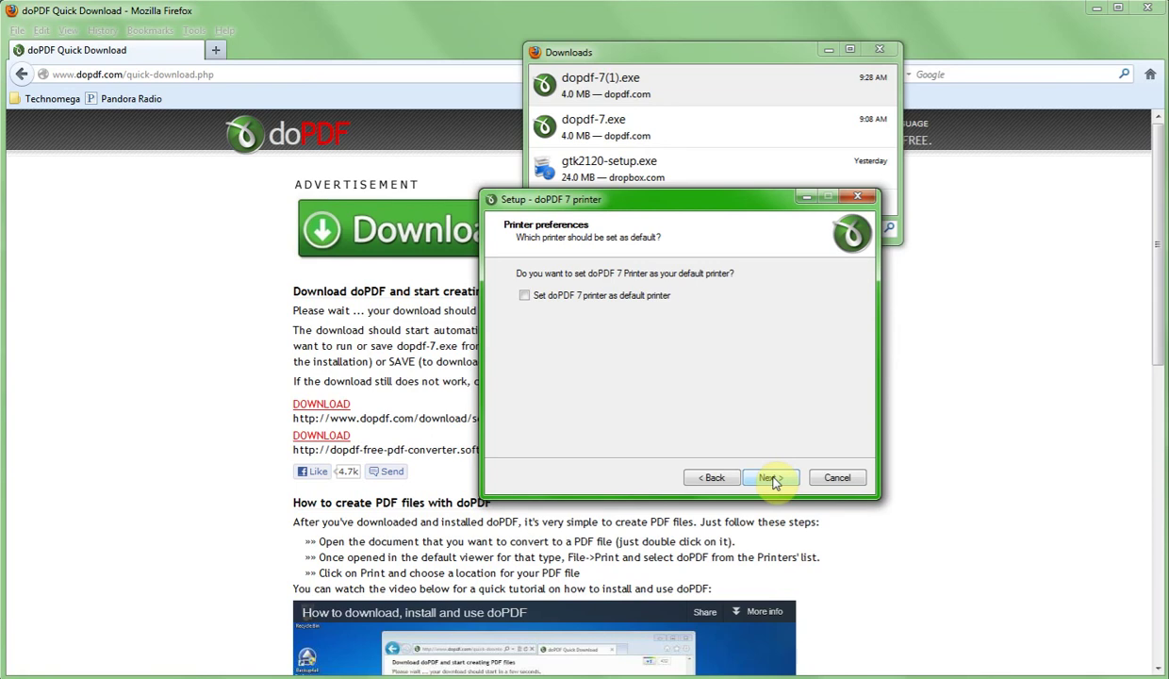
Step: Install doPDF without making it the default printer, choosing 'No, I will restart later'
left_click(771, 478)
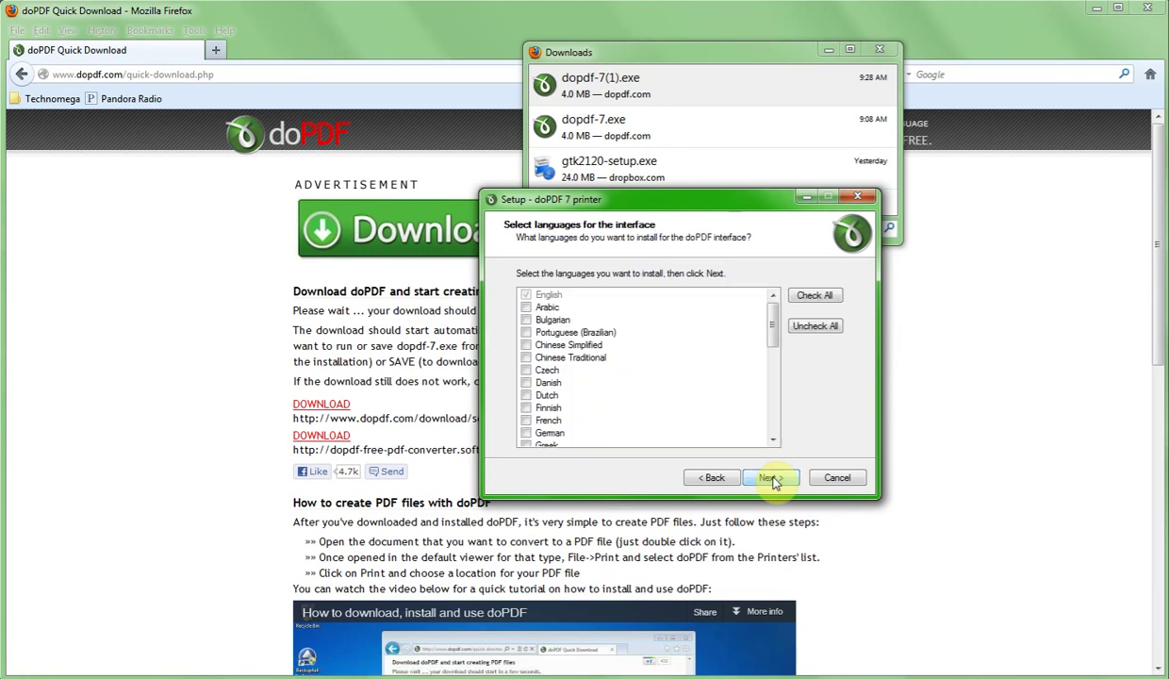
left_click(771, 478)
left_click(772, 478)
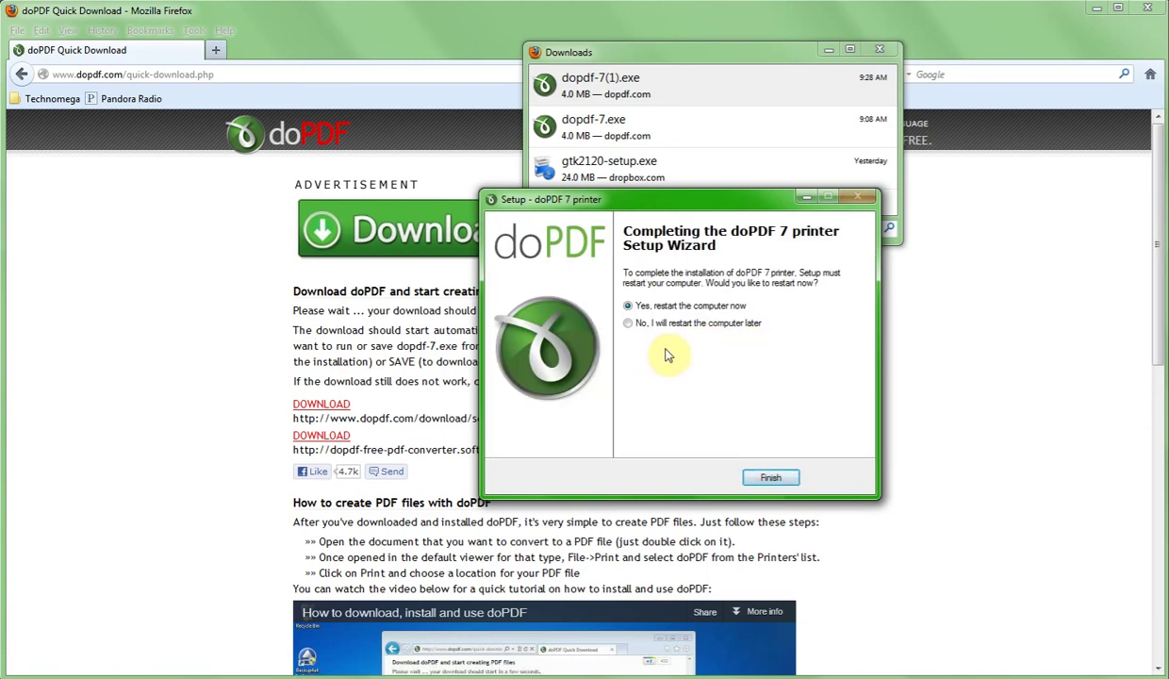
left_click(628, 322)
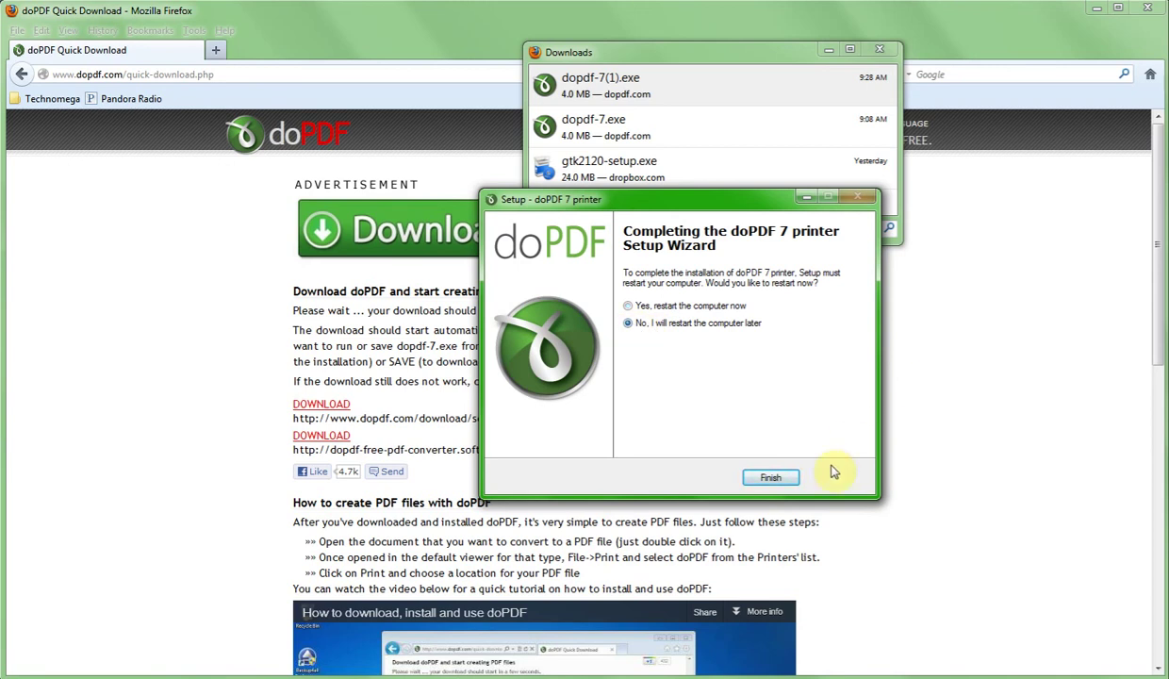
Step: Finish the doPDF setup wizard and close Firefox's Downloads list
left_click(770, 478)
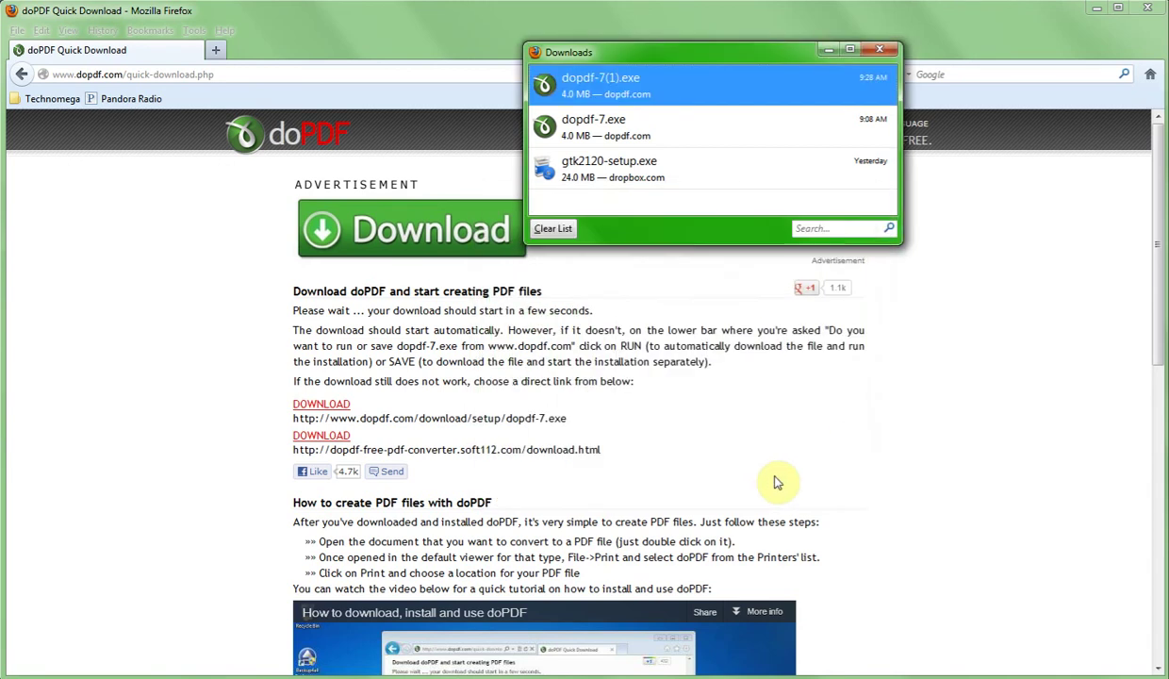
left_click(884, 53)
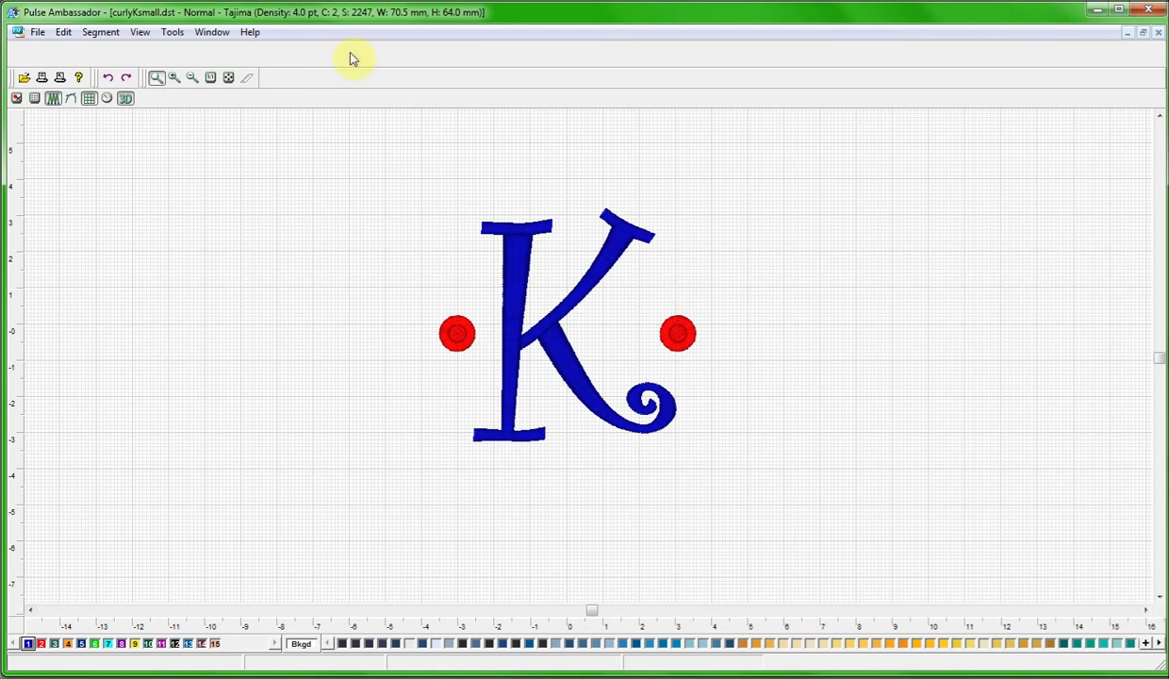
Step: Preview the curlyKsmall design sheet, then bring up the Print dialog centred on screen
left_click(60, 78)
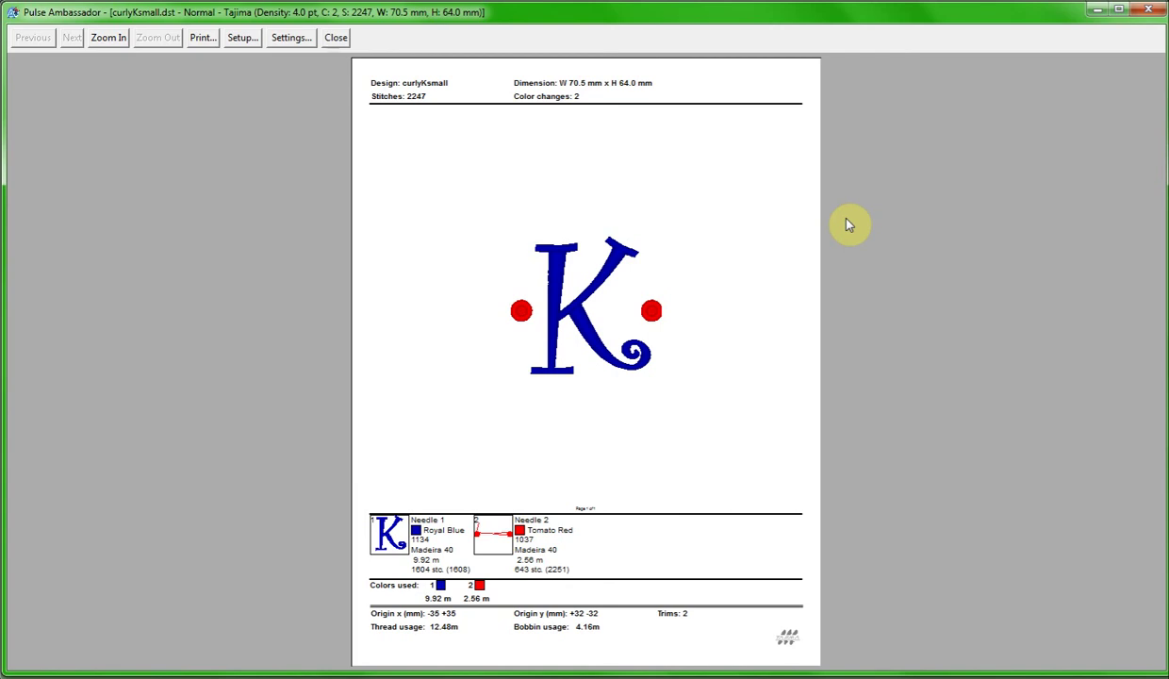
left_click(198, 38)
left_click_drag(248, 74, 569, 172)
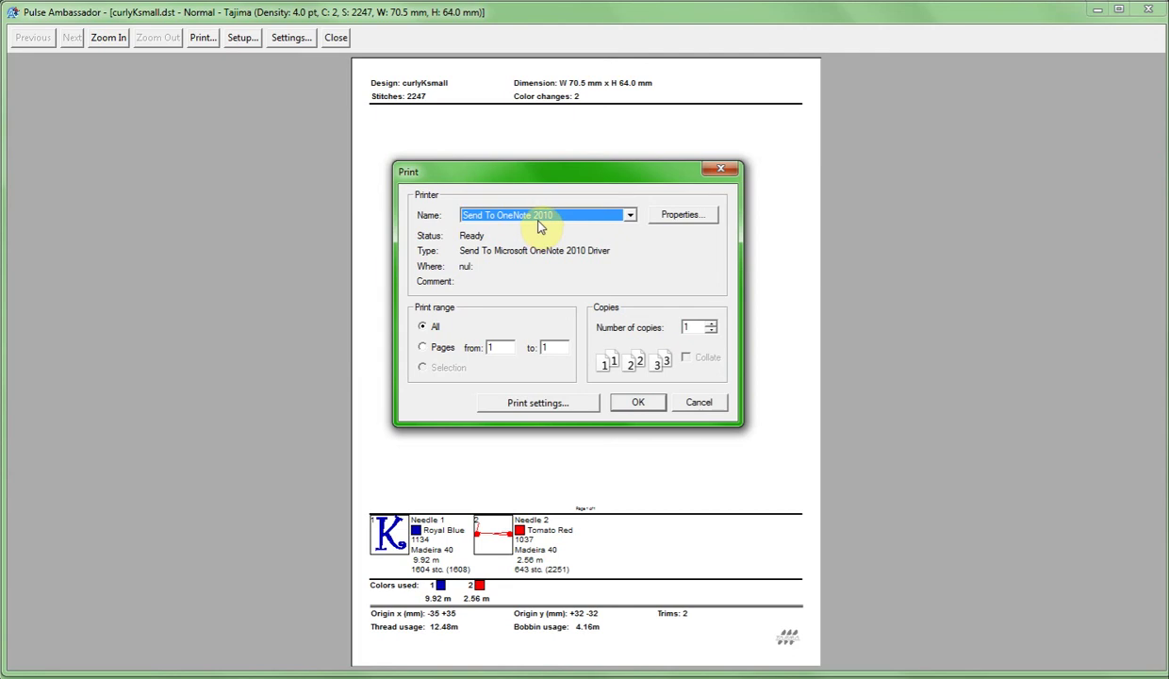
Step: Select doPDF v7 as the printer in the Print dialog
left_click(534, 216)
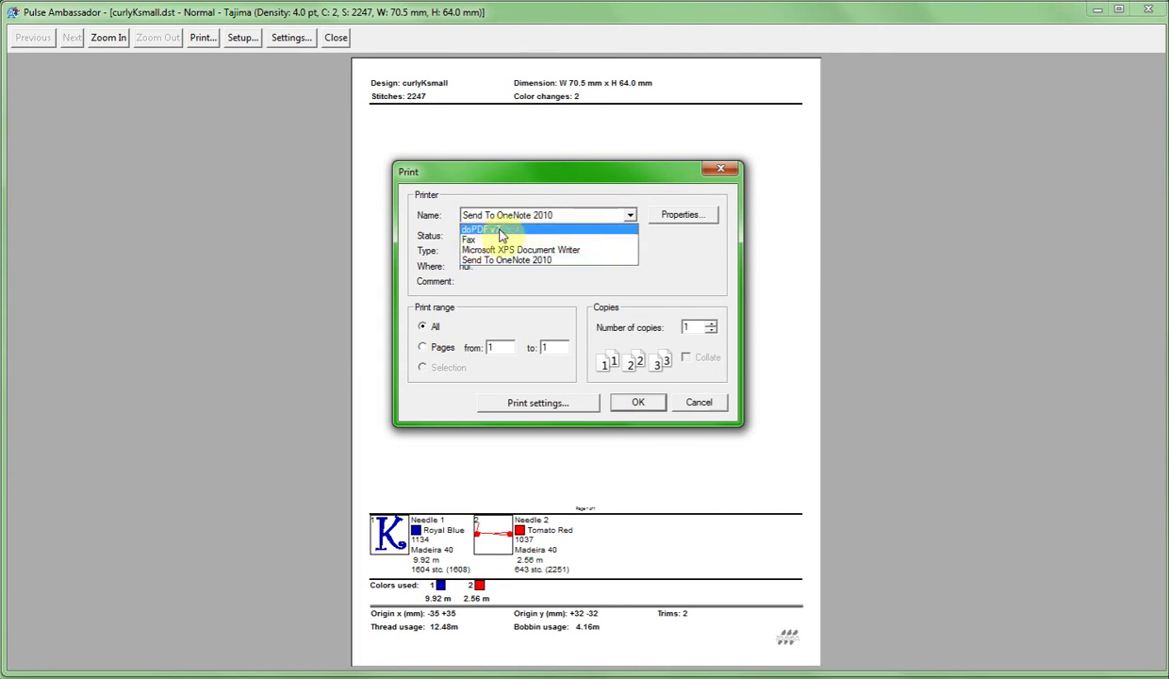
left_click(501, 232)
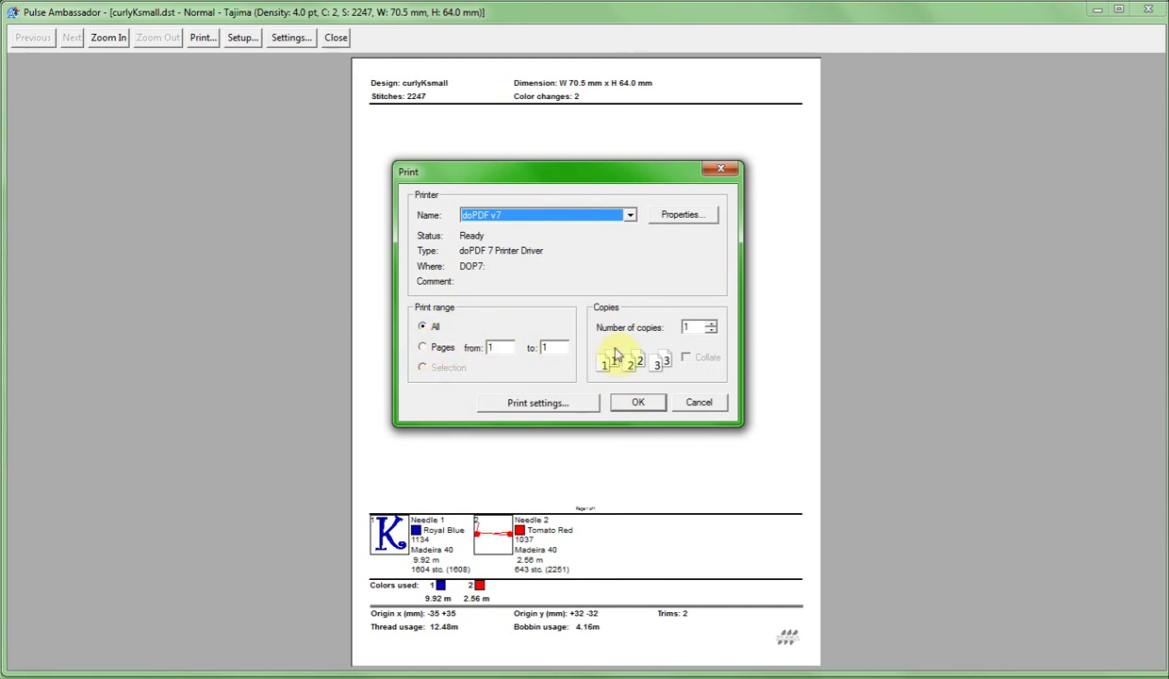
Step: Print to doPDF and centre the Save PDF file dialog proposing curlyKsmall.pdf
left_click(630, 410)
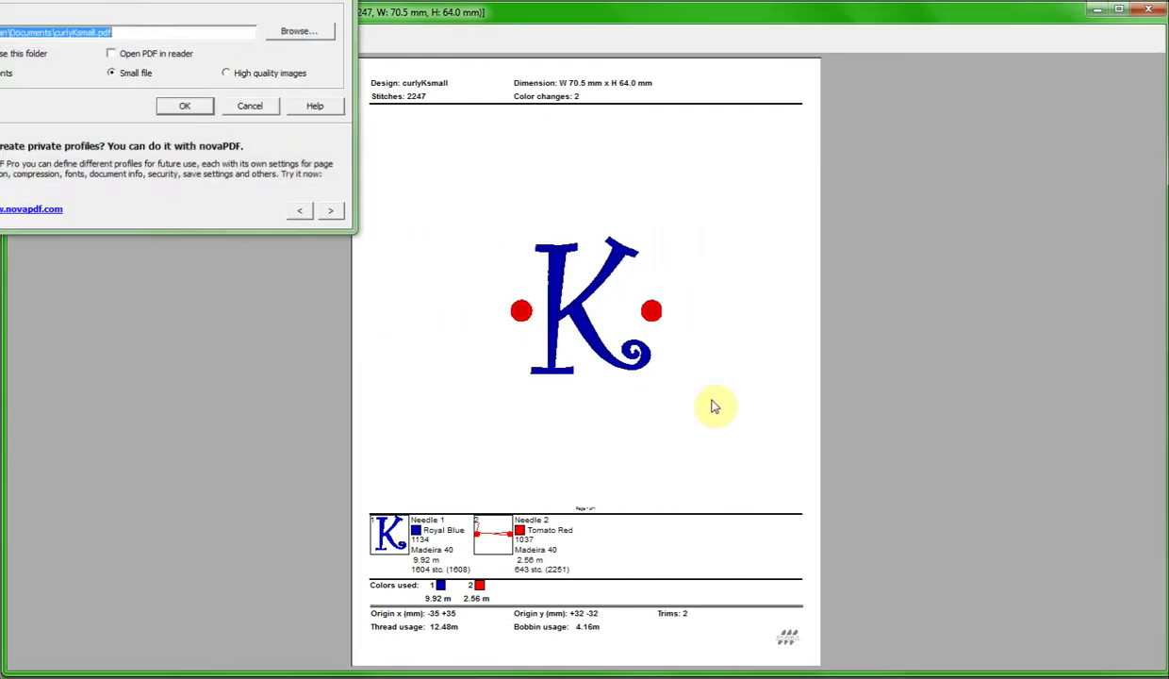
left_click_drag(153, 5, 587, 193)
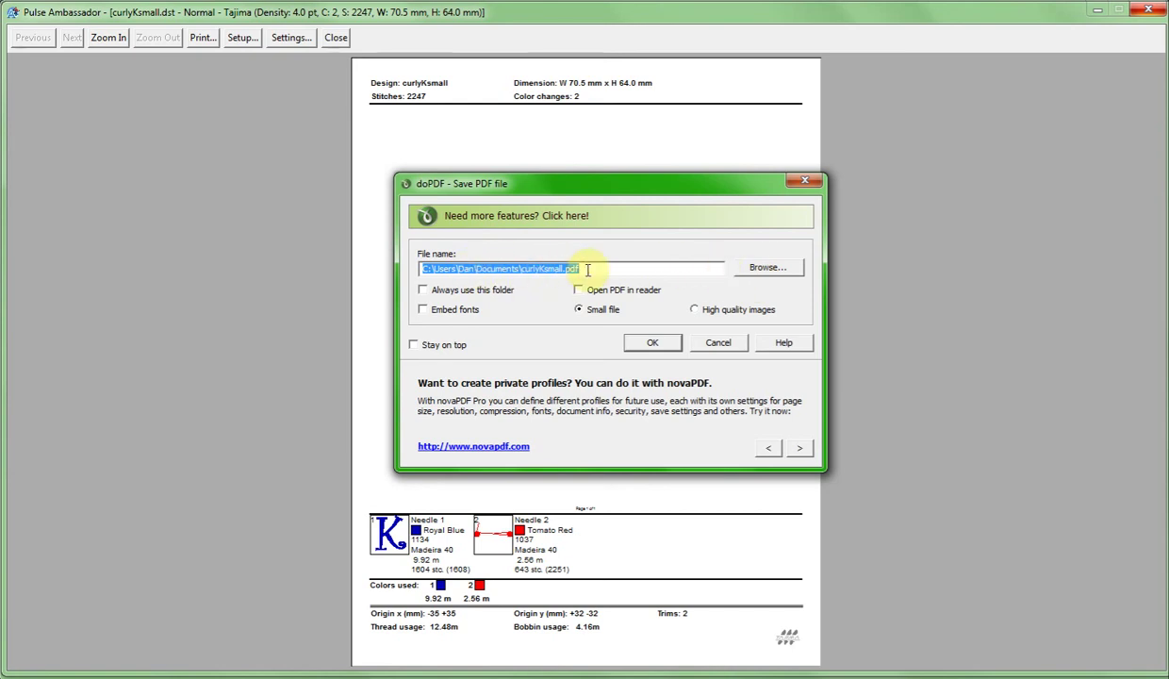
Step: Set the save location to the Desktop and create curlyKsmall.pdf
left_click(759, 268)
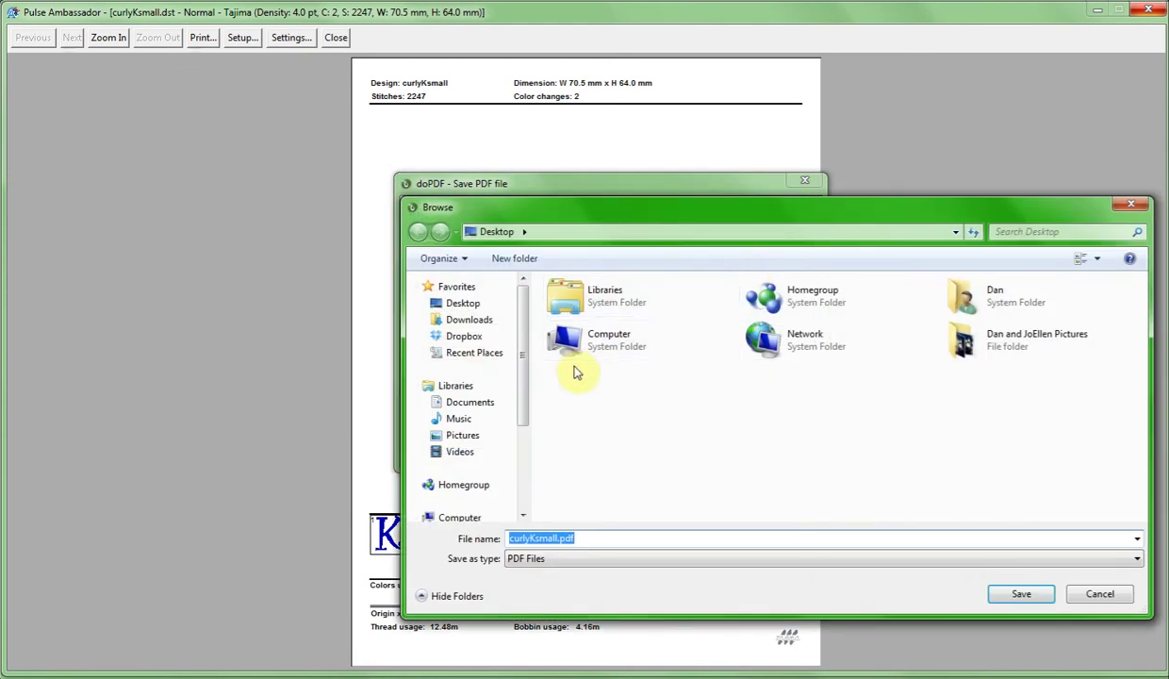
left_click(468, 303)
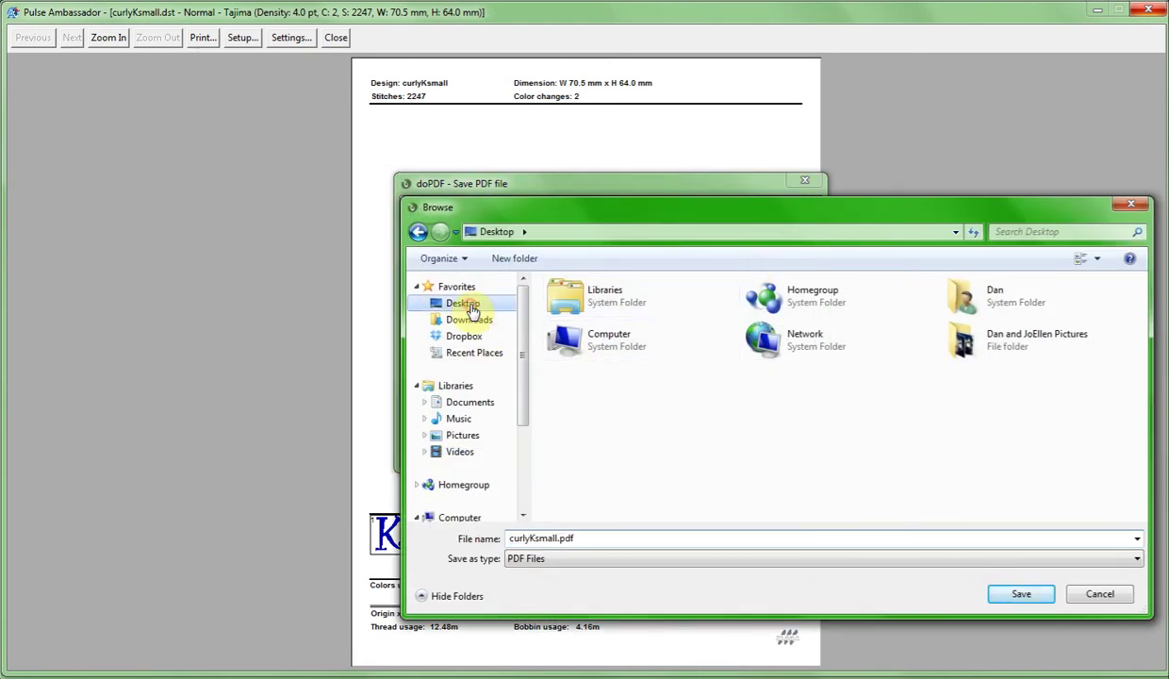
left_click(1037, 596)
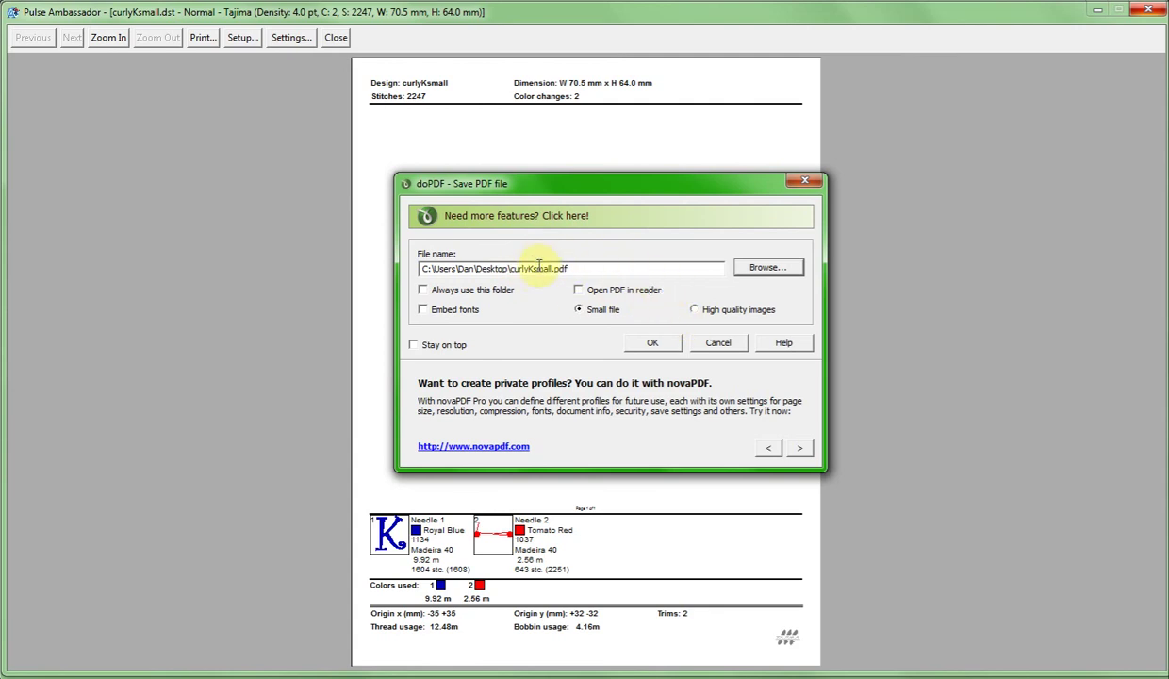
left_click(663, 347)
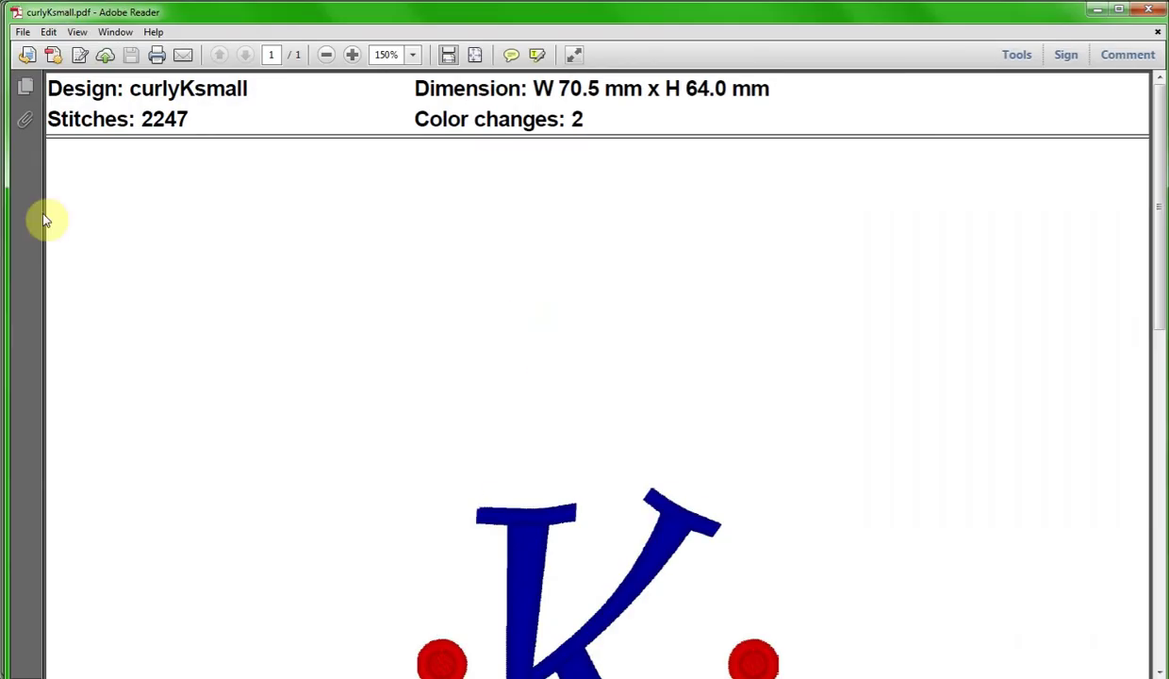
Step: Zoom curlyKsmall.pdf to 100% and scroll through the K and thread tables
left_click(412, 55)
left_click(445, 147)
scroll(796, 198, "down", 5)
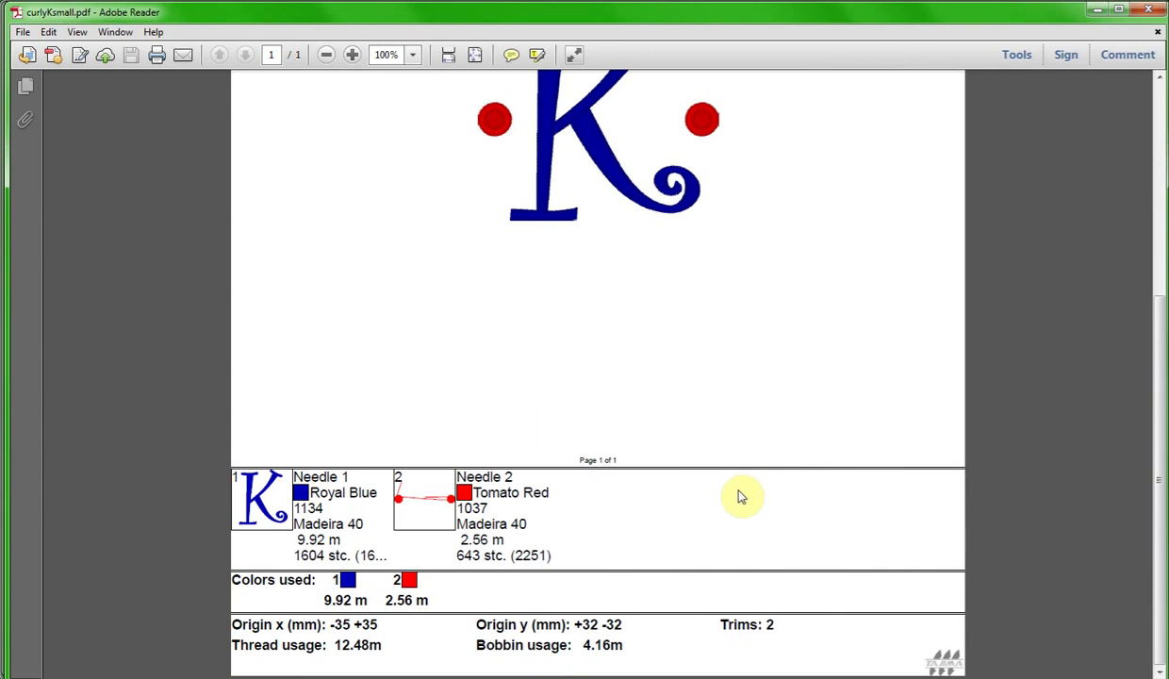
scroll(741, 497, "up", 5)
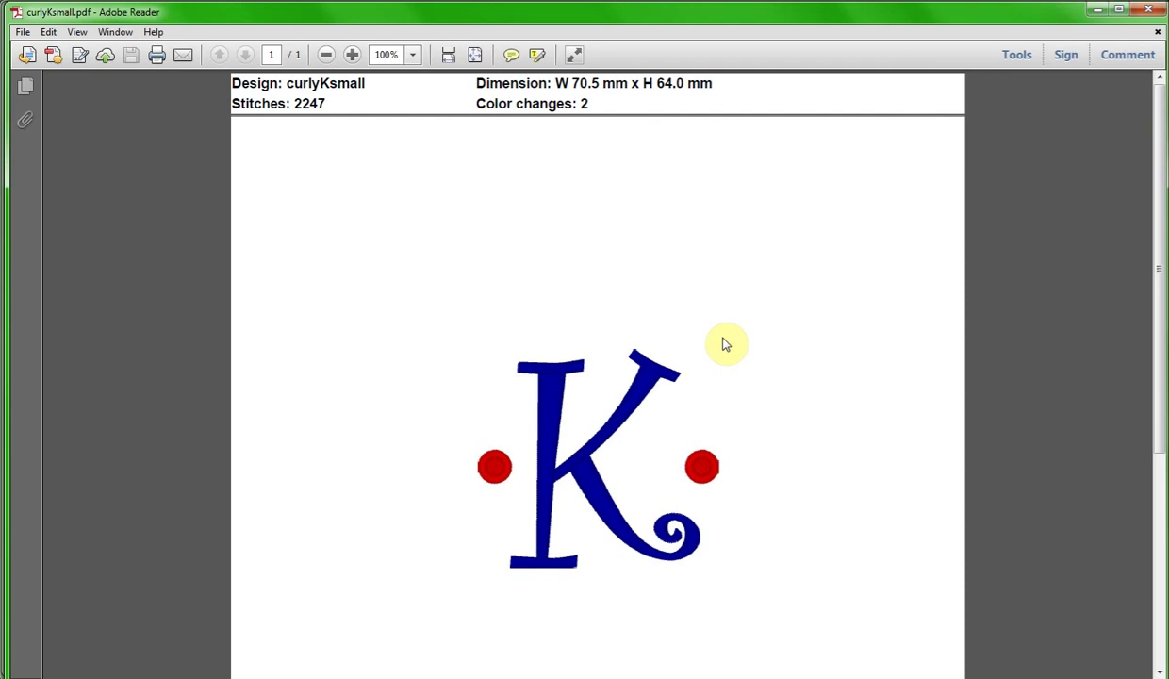
scroll(725, 344, "down", 8)
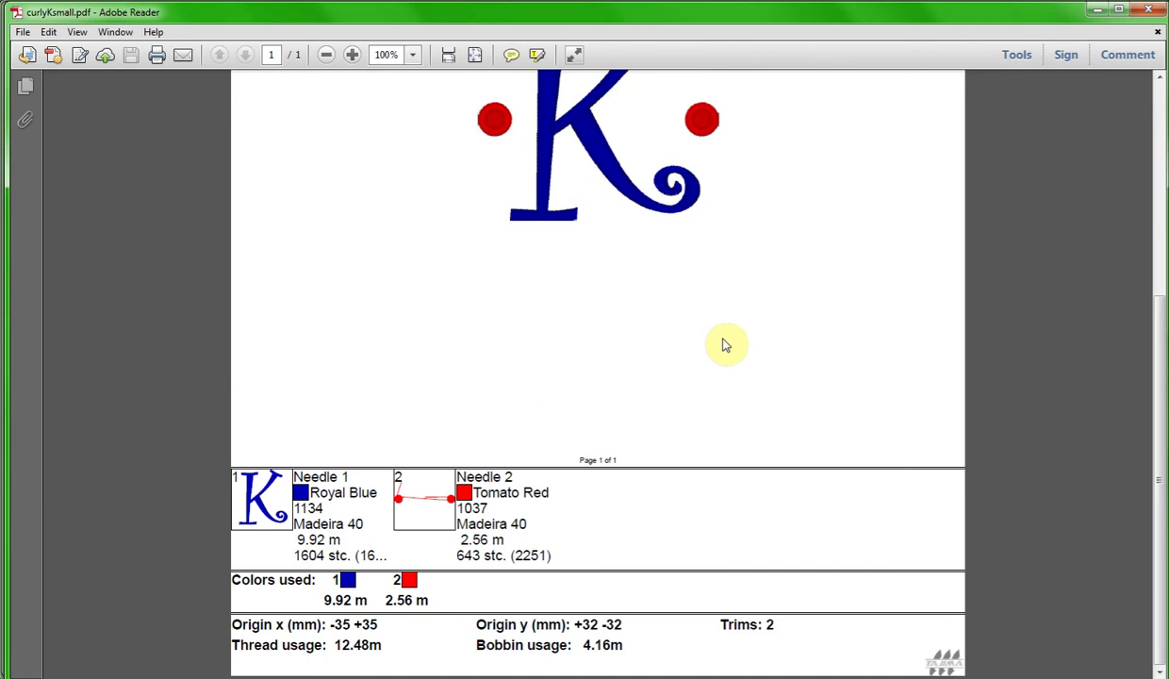
scroll(725, 344, "up", 8)
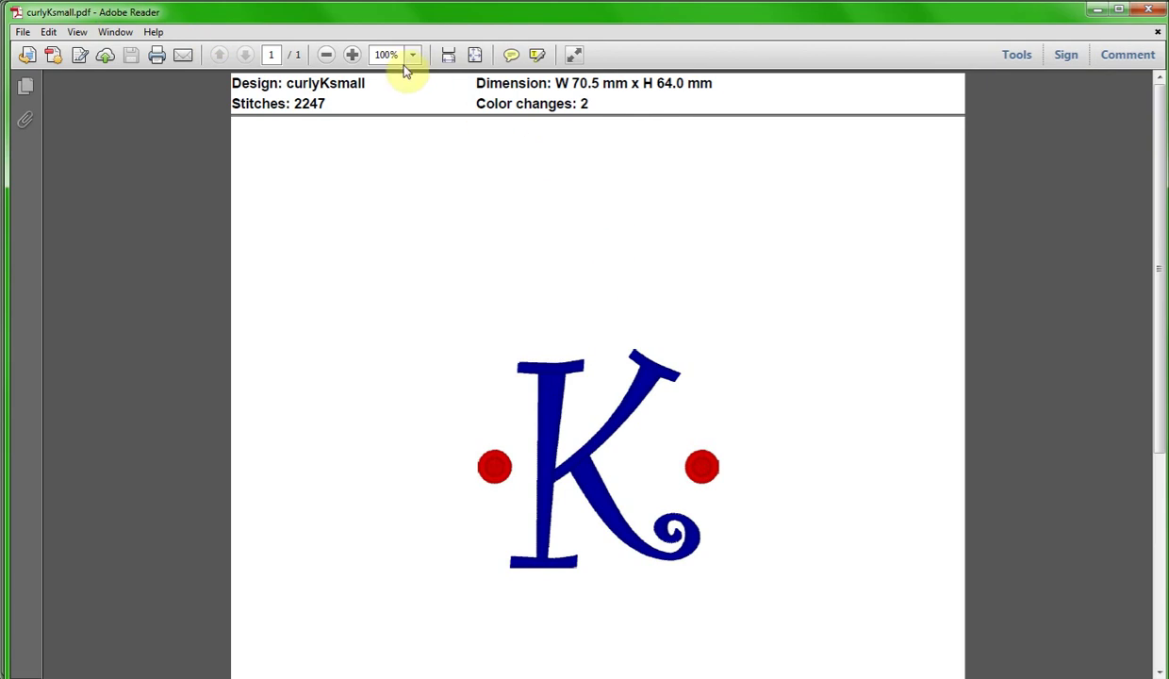
Step: Zoom curlyKsmall.pdf to 75% and return to the top of the design sheet
left_click(412, 55)
left_click(438, 129)
scroll(657, 309, "down", 3)
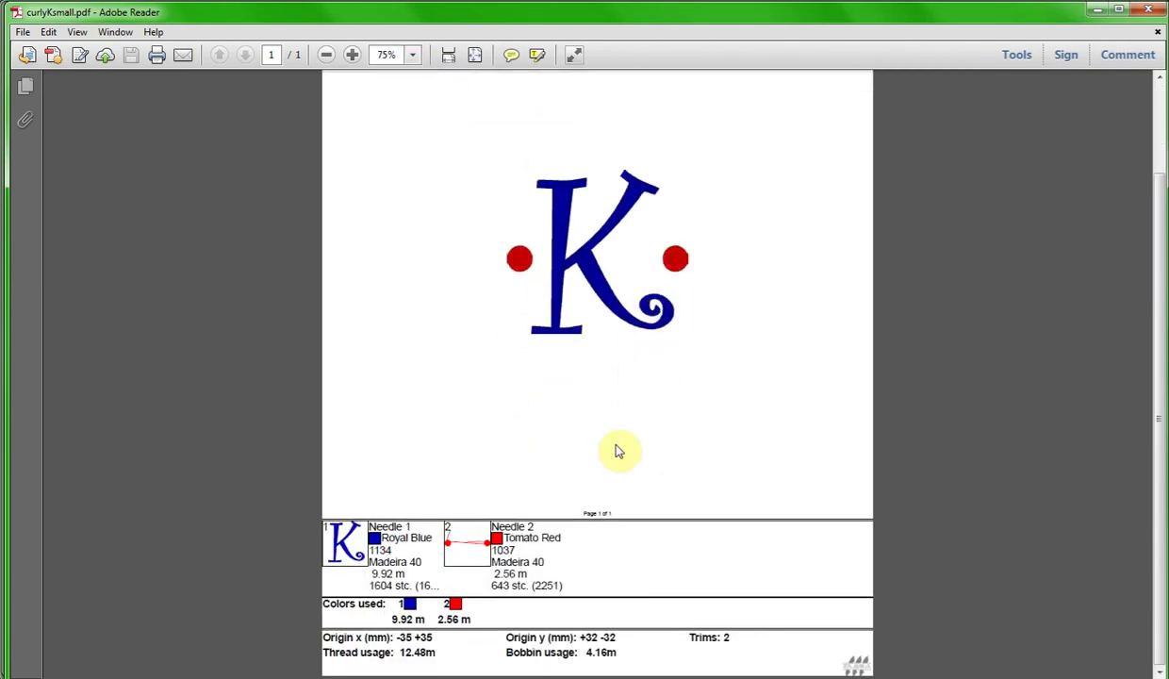
scroll(575, 632, "up", 3)
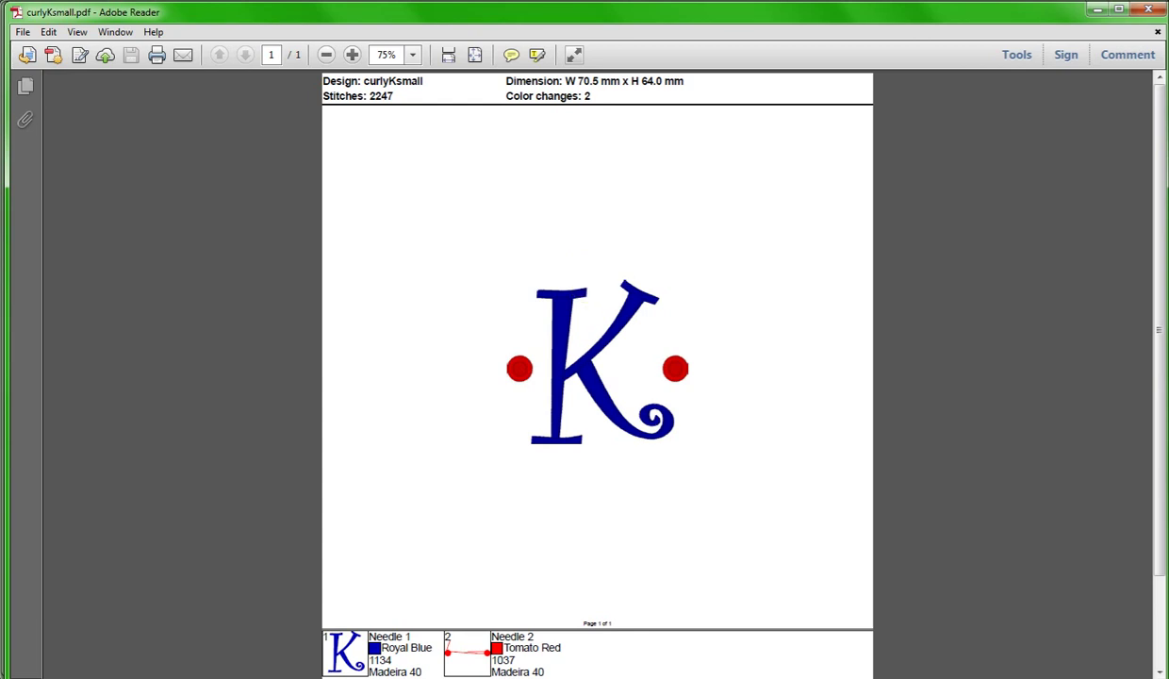
left_click(156, 54)
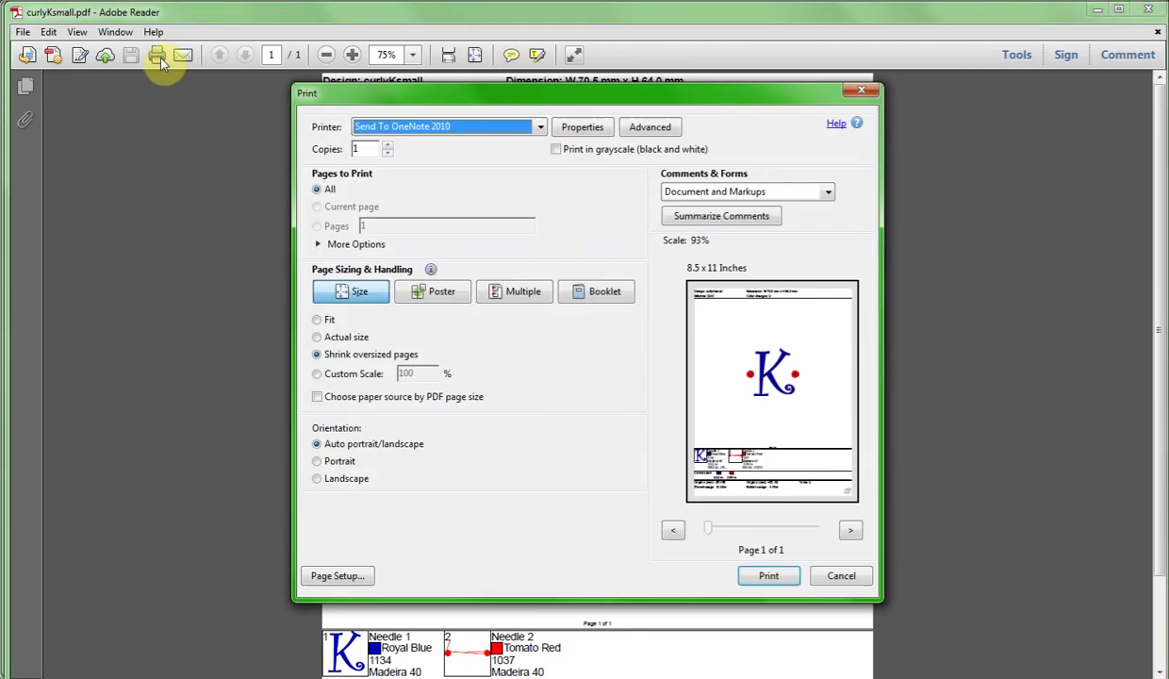
left_click(542, 132)
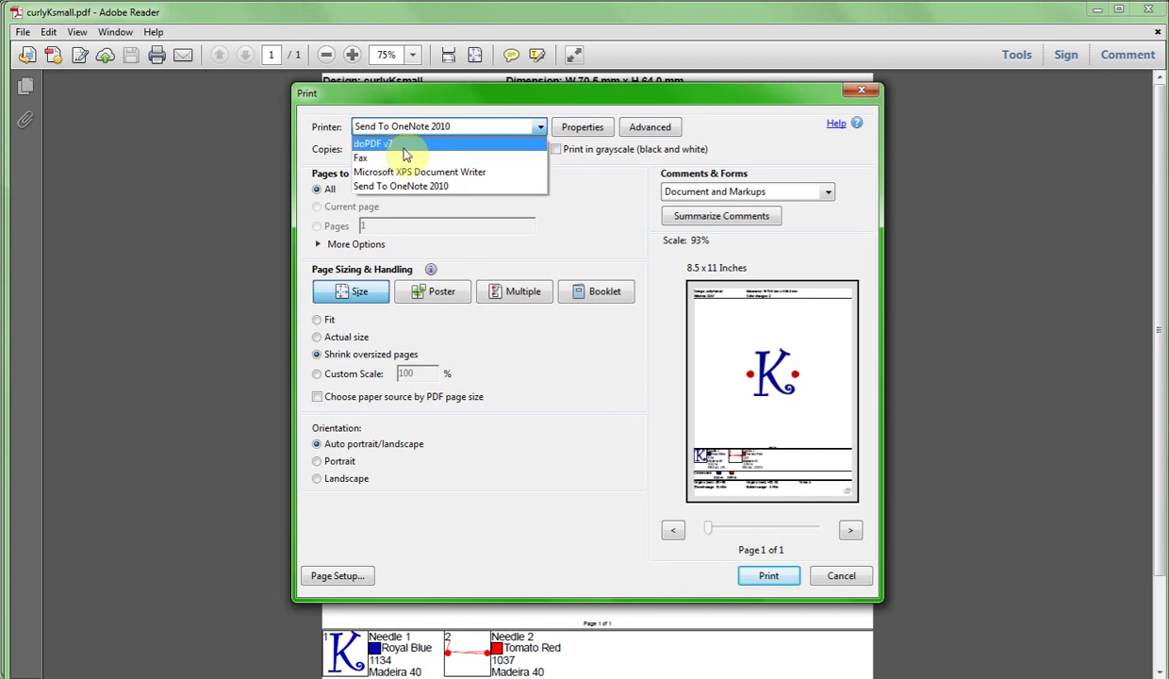
left_click(548, 462)
left_click(830, 581)
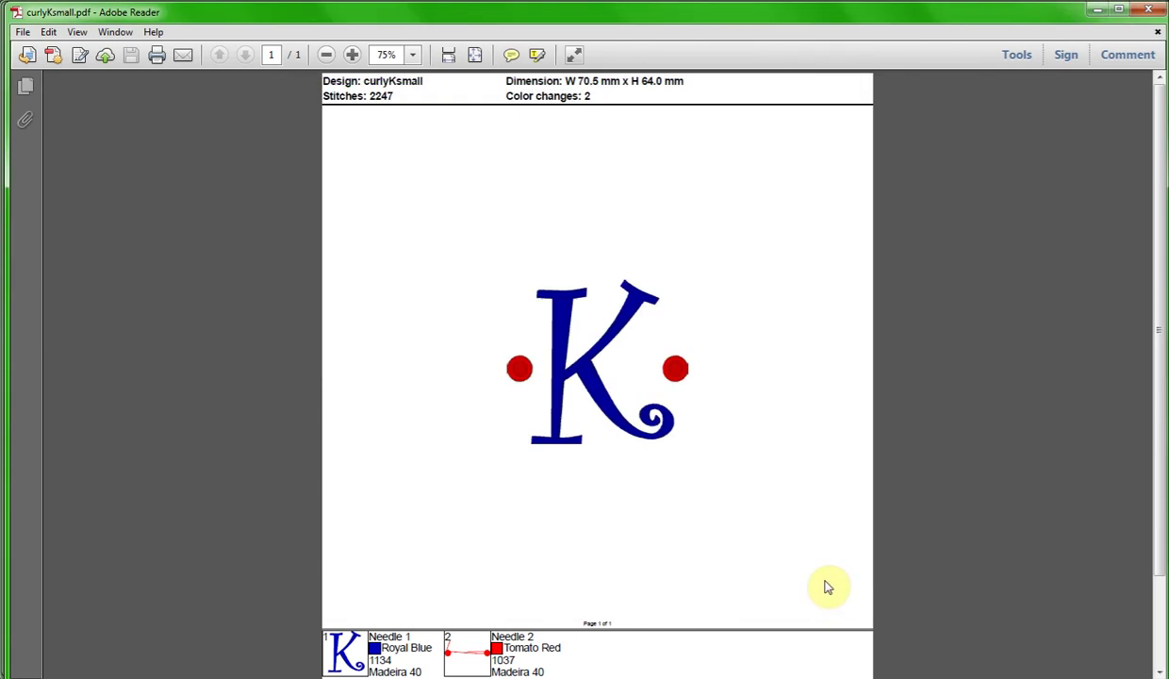